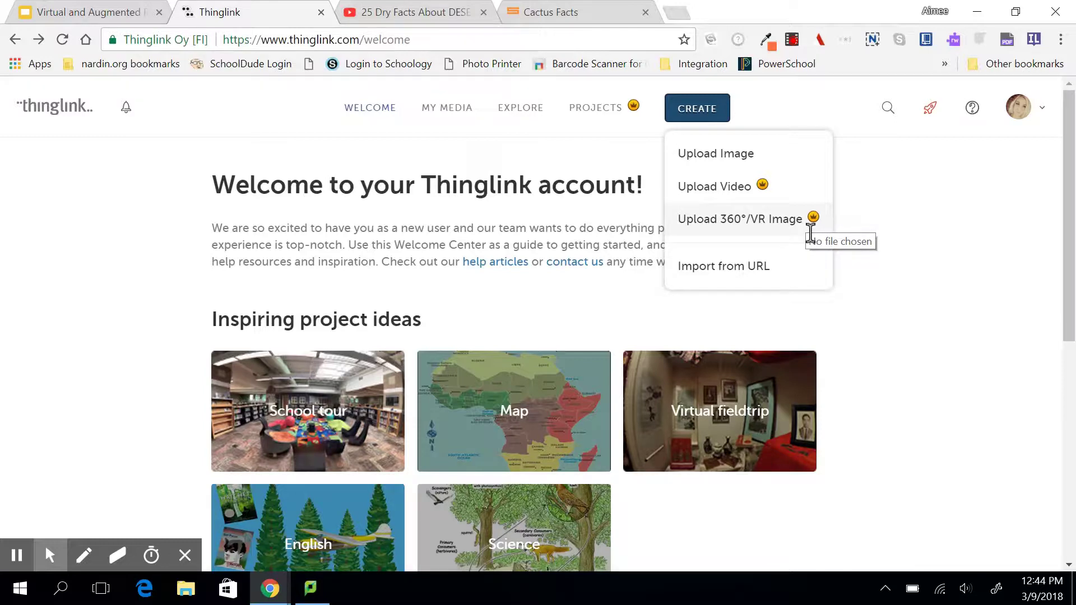
Upload the joshua-tree-1772159_1280 image from the Downloads folder as a new interactive image.
left_click(749, 156)
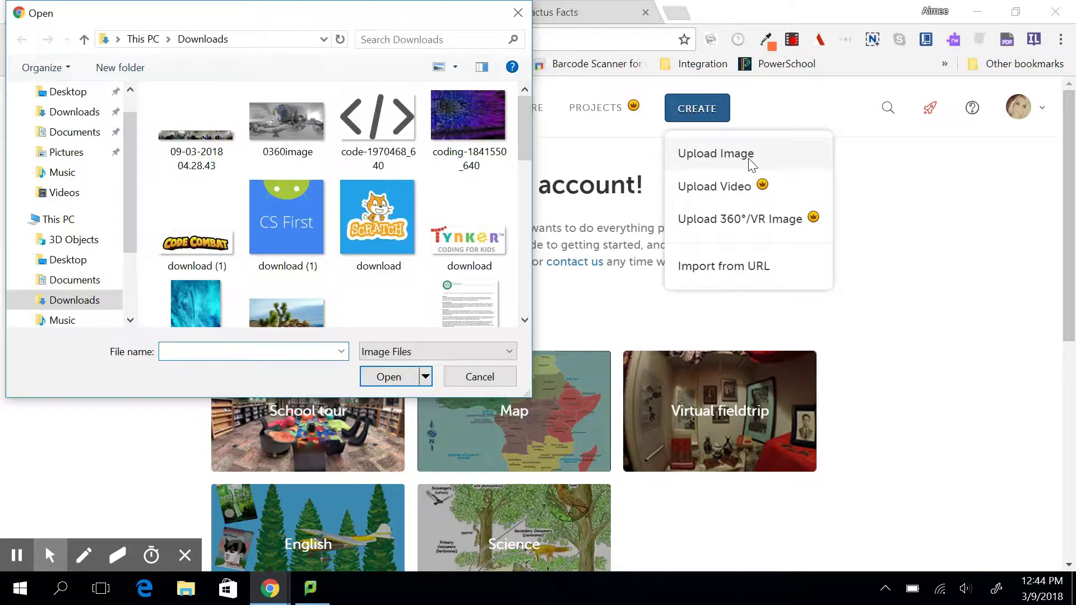
left_click(278, 316)
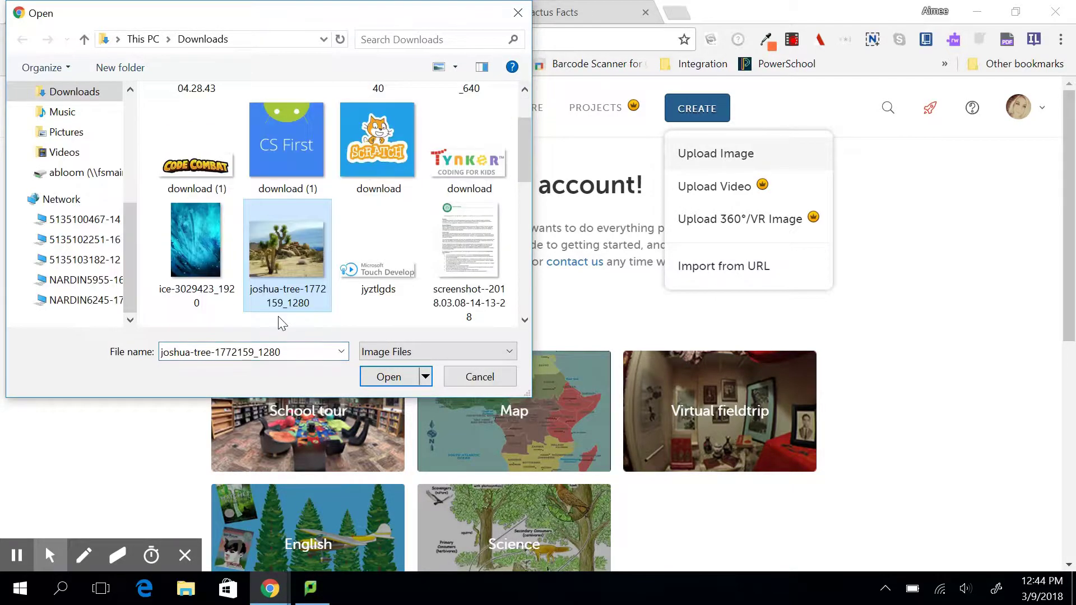
left_click(392, 378)
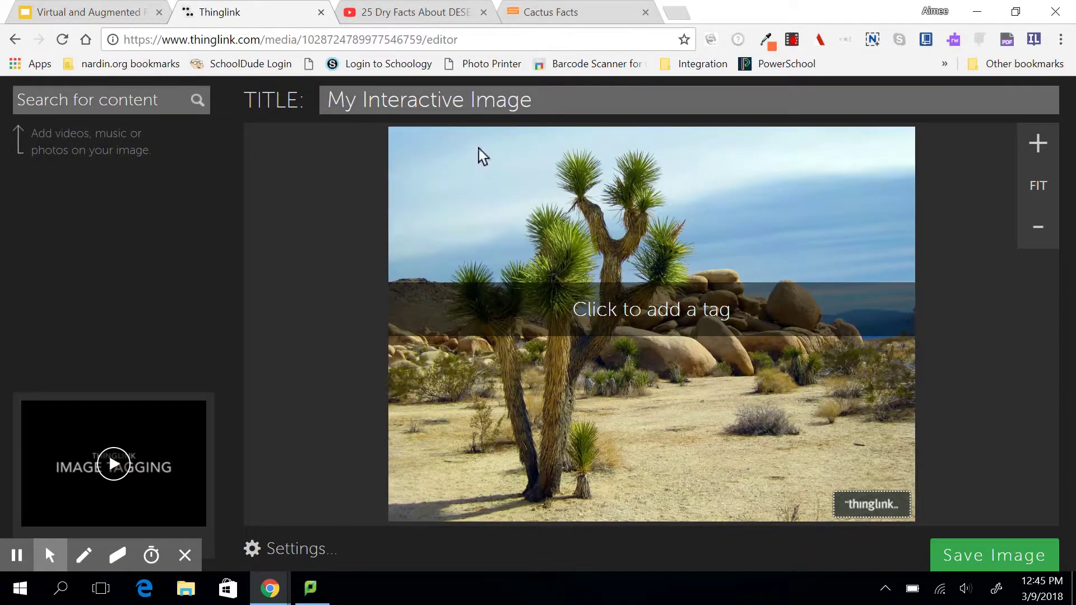
Replace the image's title with "Desert Ecosystem".
triple_click(543, 101)
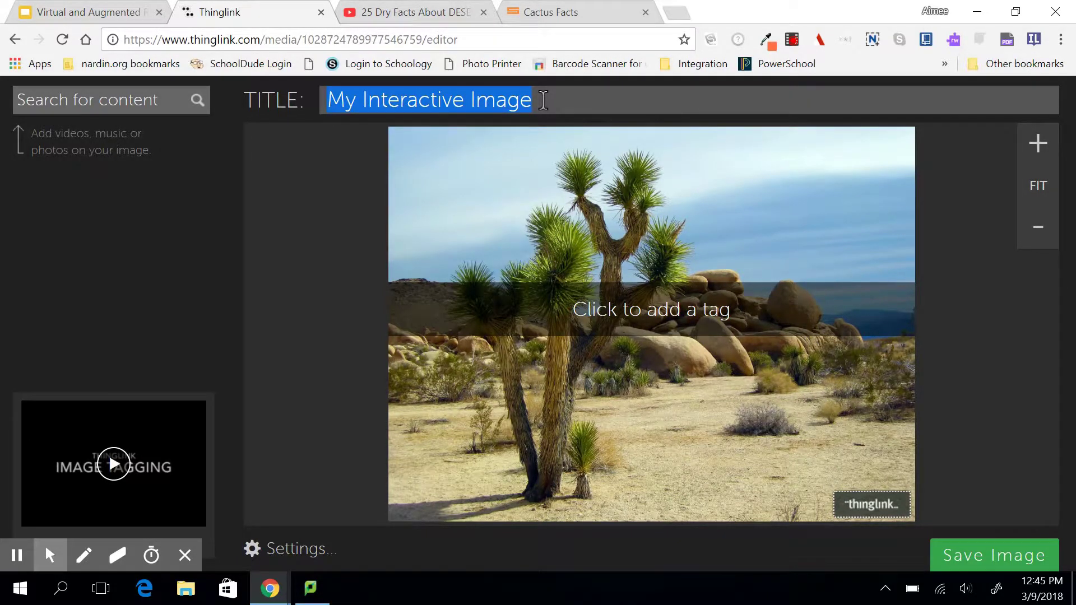
type("Desrt")
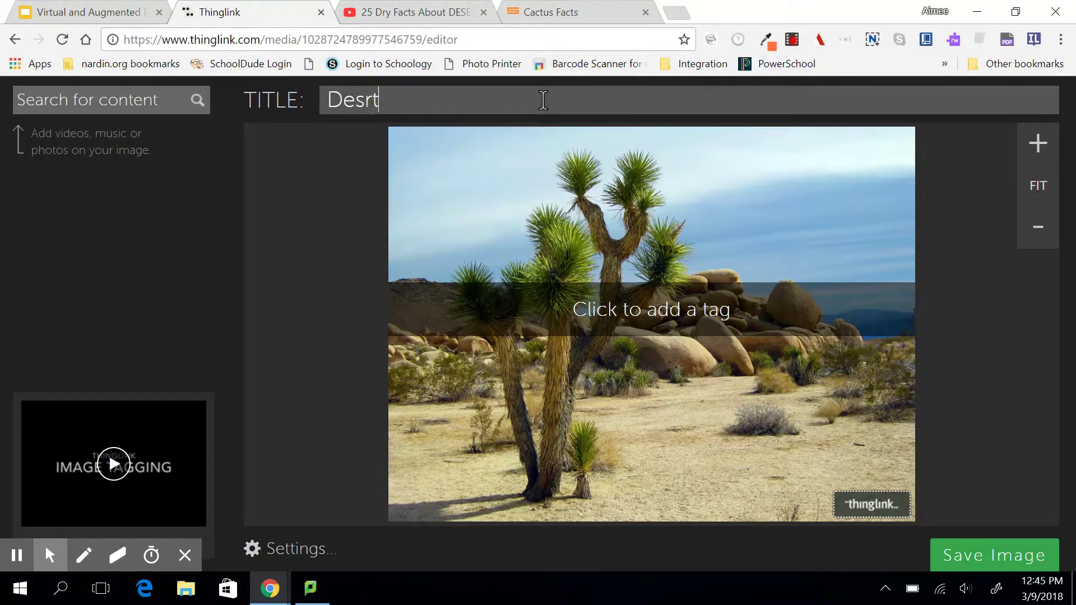
key("BackSpace")
key("BackSpace")
type("ert Ecosys")
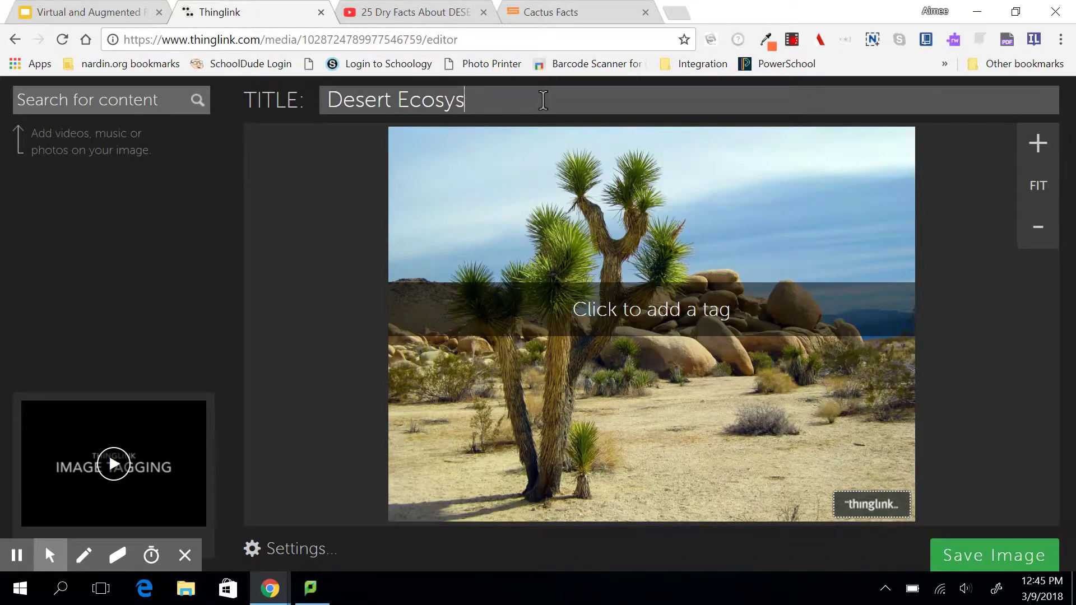
type("tem")
Add a tag to the image and place it on the large boulder at the end of the rock pile.
left_click(118, 98)
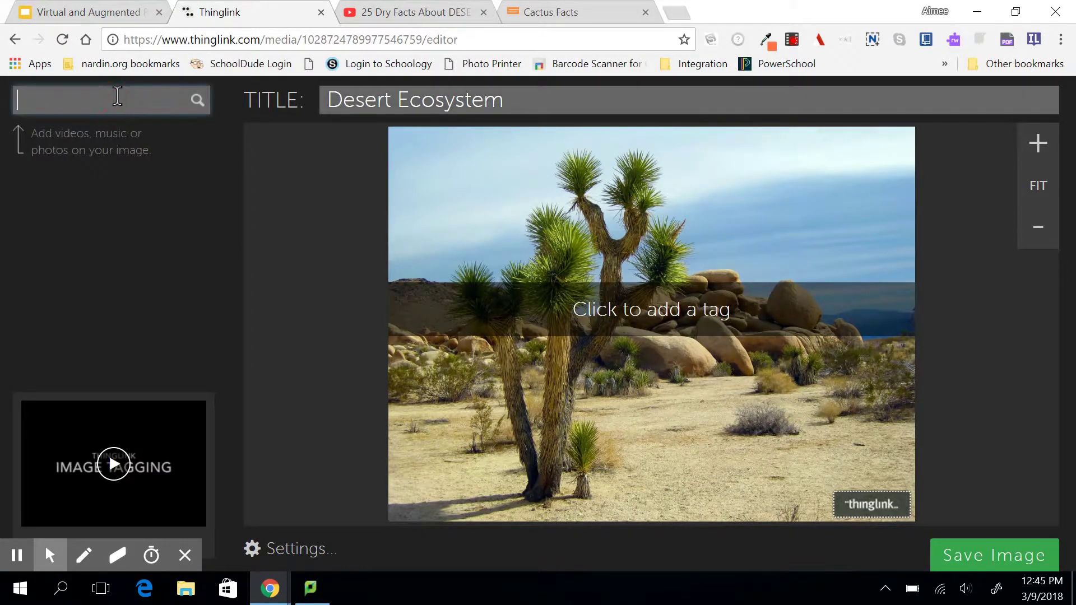
left_click(432, 216)
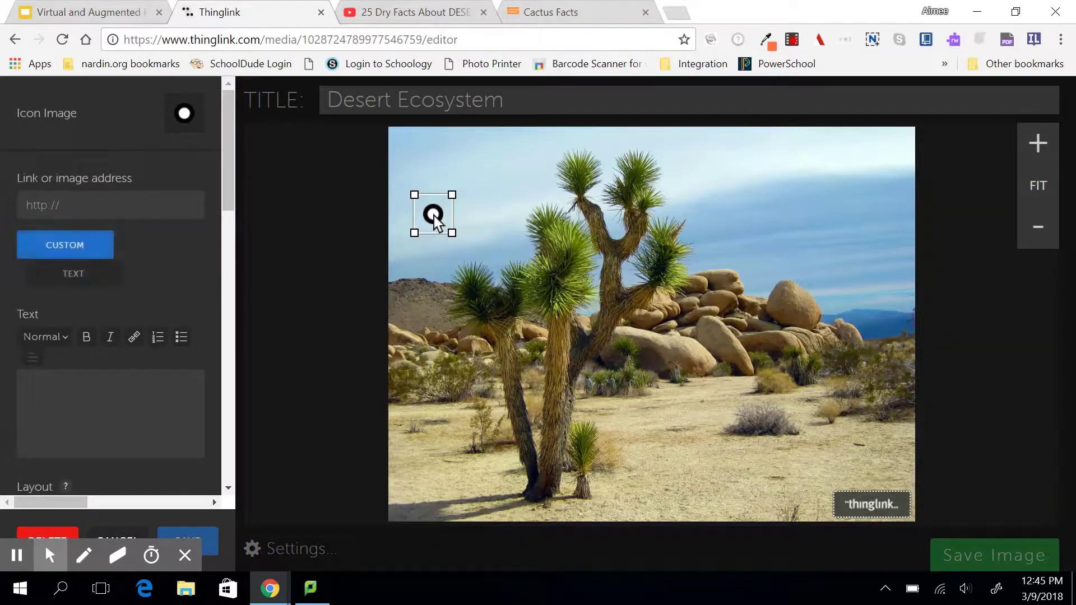
left_click_drag(435, 221, 791, 312)
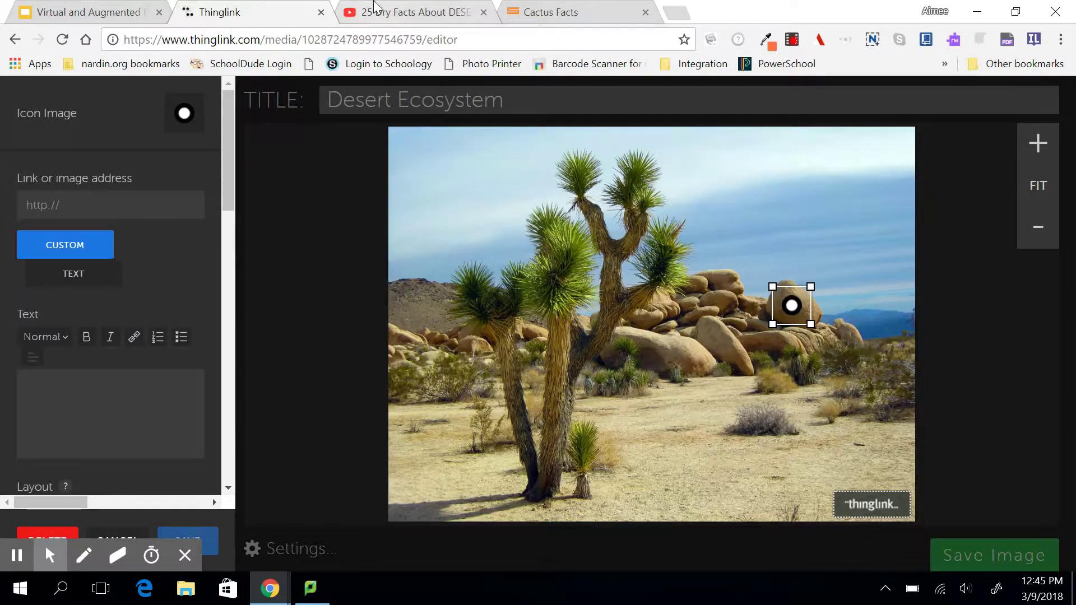
Link the boulder tag to the shared Virtual and Augmented Reality presentation, using the GoogleDrive layout.
left_click(73, 11)
left_click(215, 10)
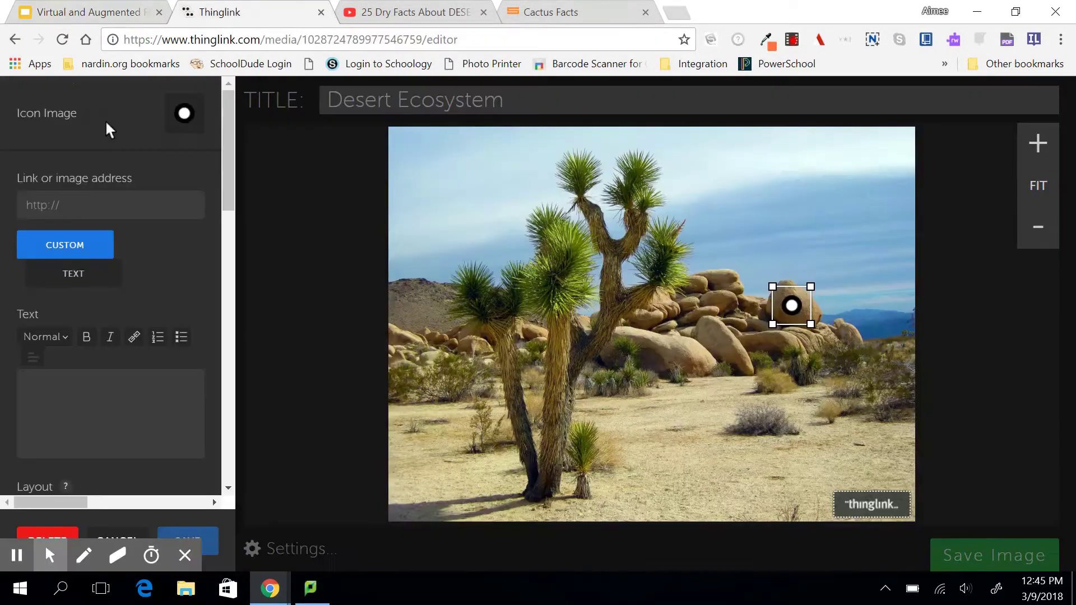
left_click(78, 204)
key("ctrl+v")
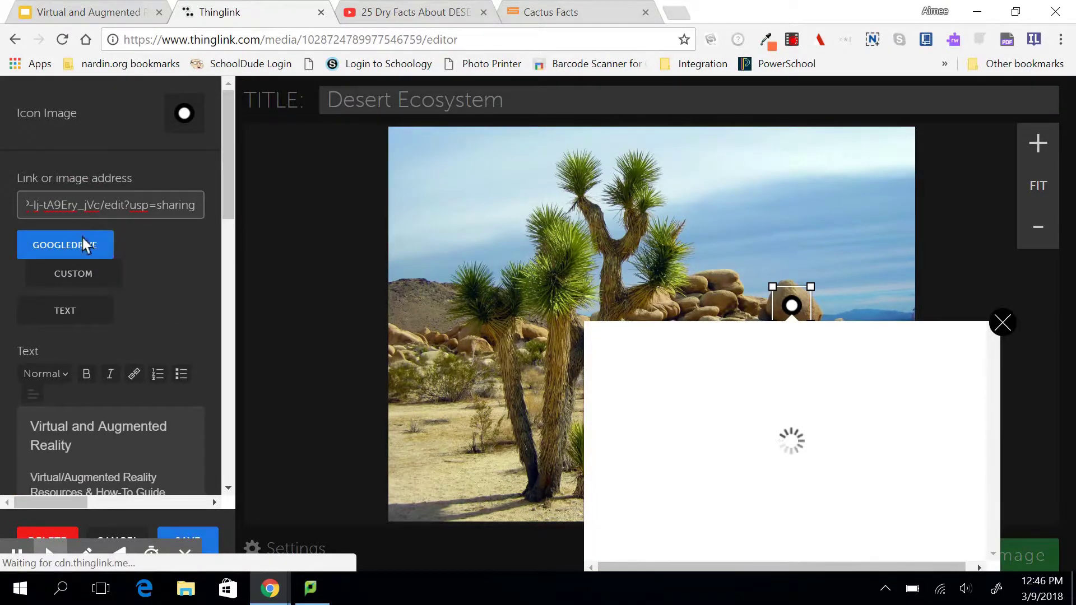
left_click(86, 249)
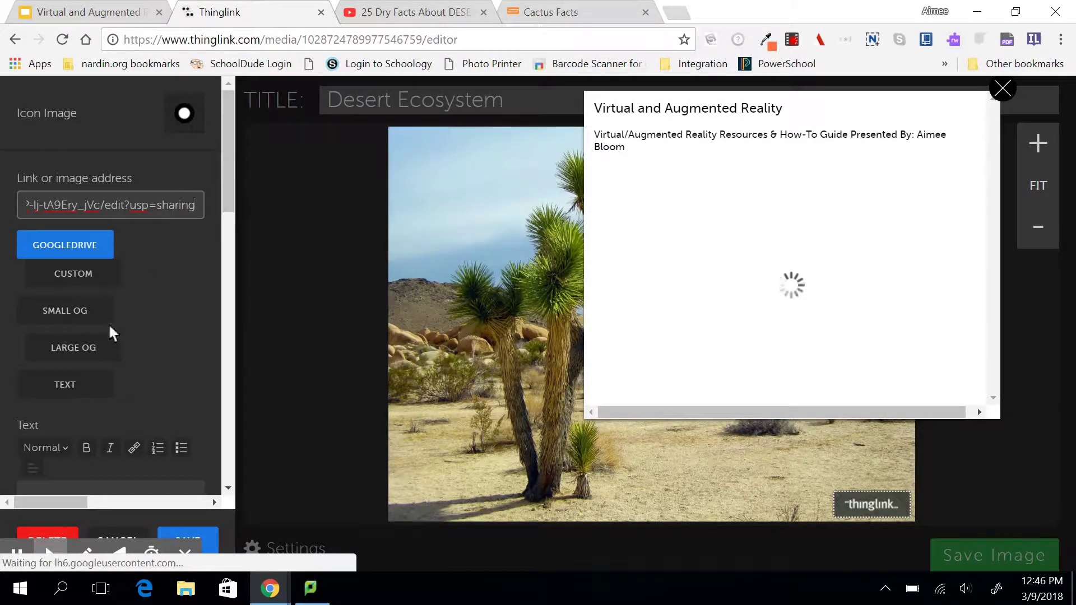
Look through the presentation tag's text, media and display options, and save the tag.
left_click_drag(229, 203, 231, 286)
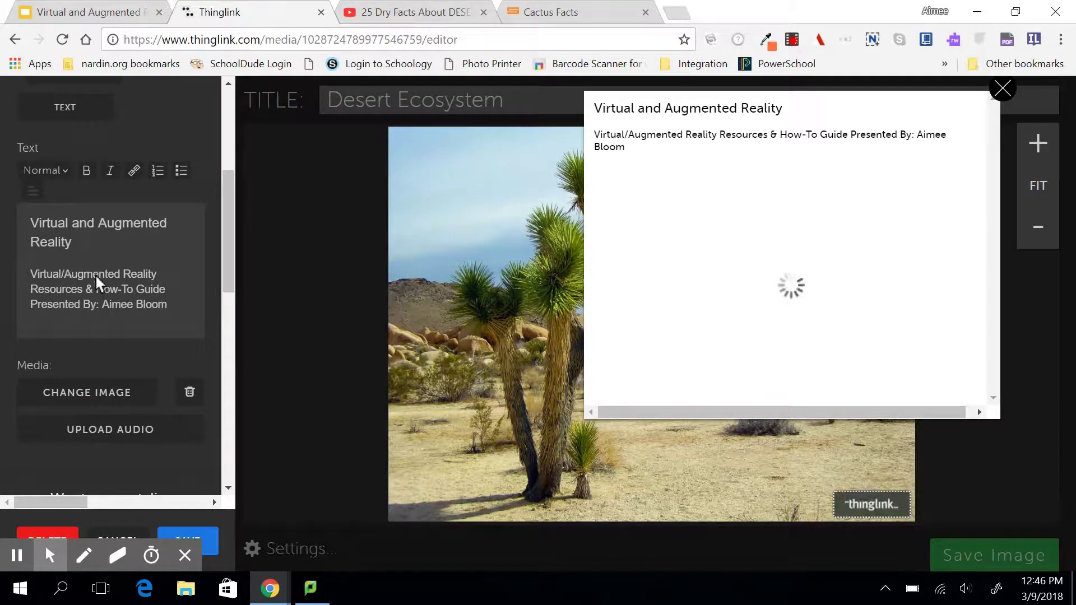
left_click(63, 6)
left_click(238, 9)
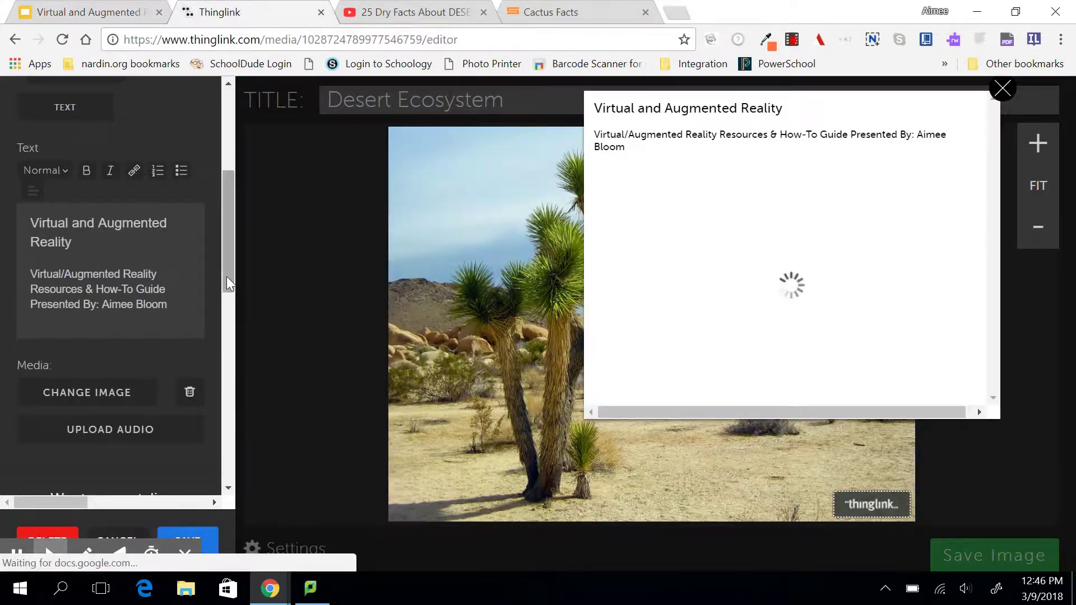
left_click(133, 312)
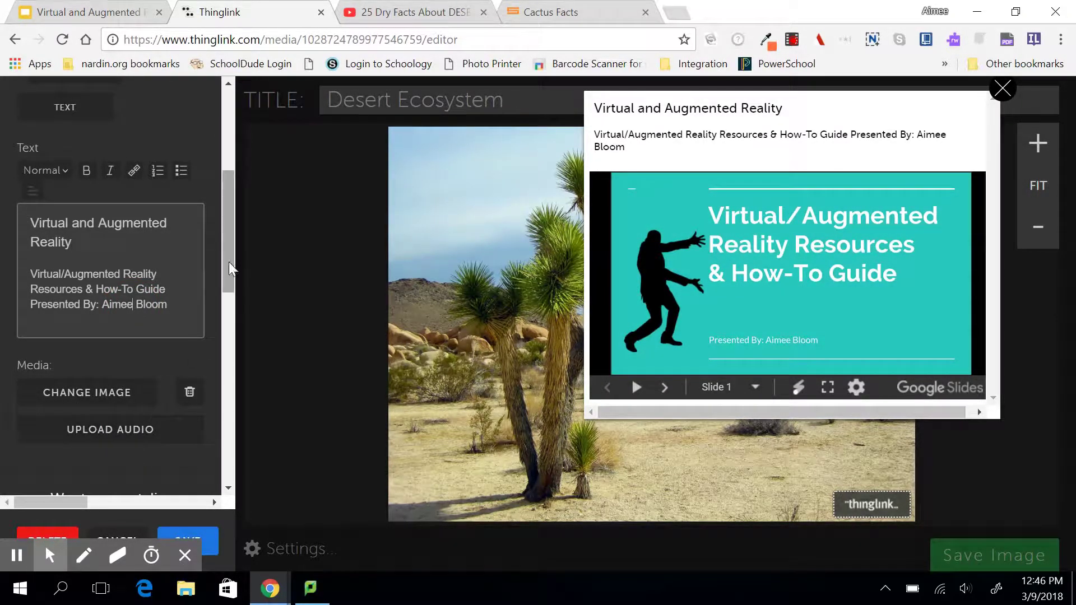
left_click_drag(228, 261, 231, 452)
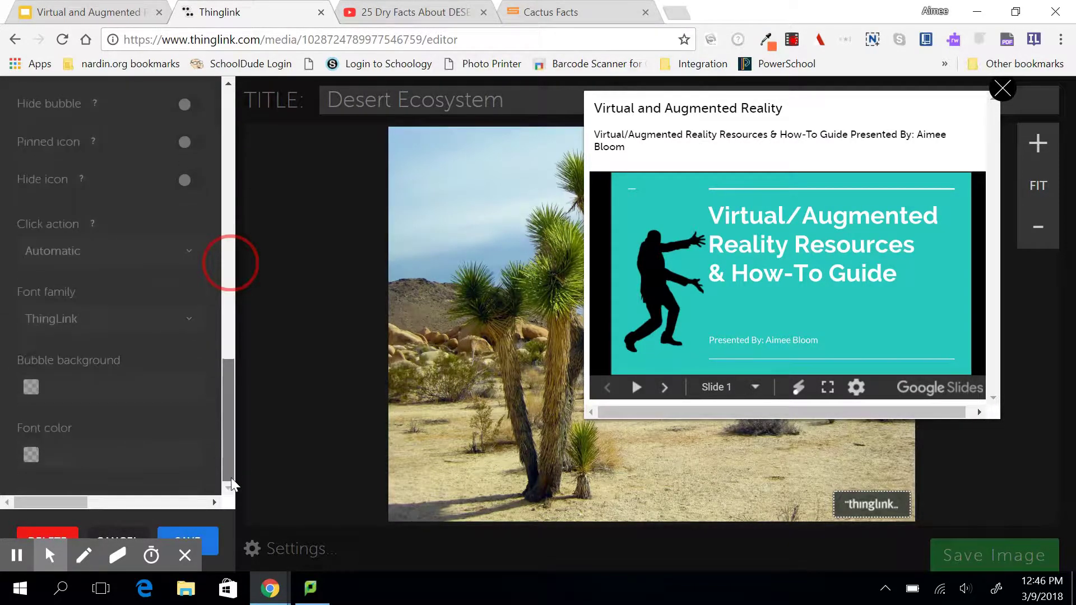
left_click(186, 556)
left_click(184, 547)
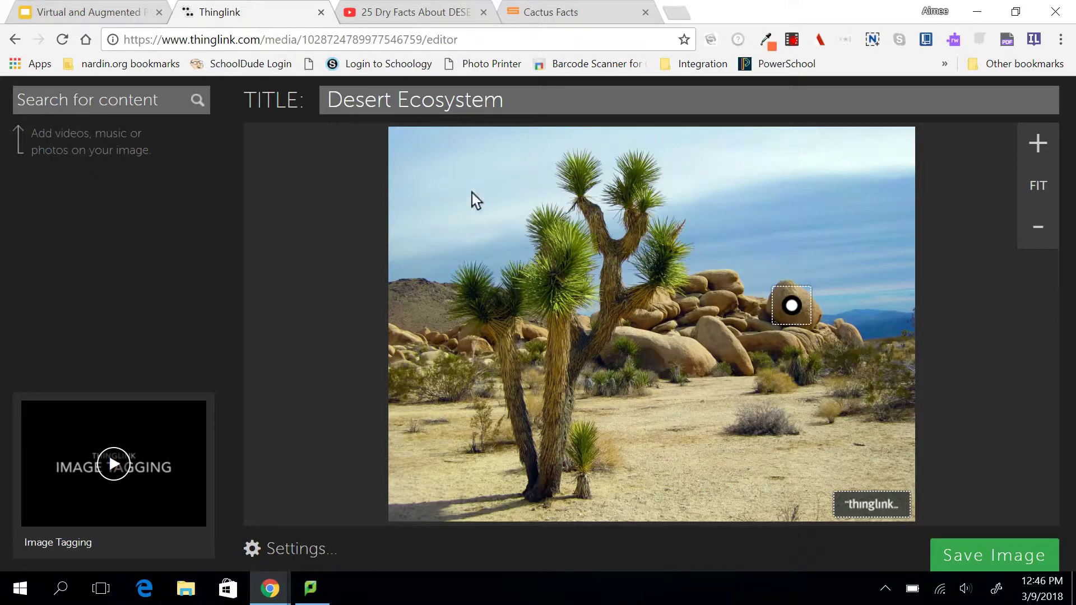
Switch to YouTube and copy the share link of the "25 Dry Facts About DESERTS" video.
left_click(418, 12)
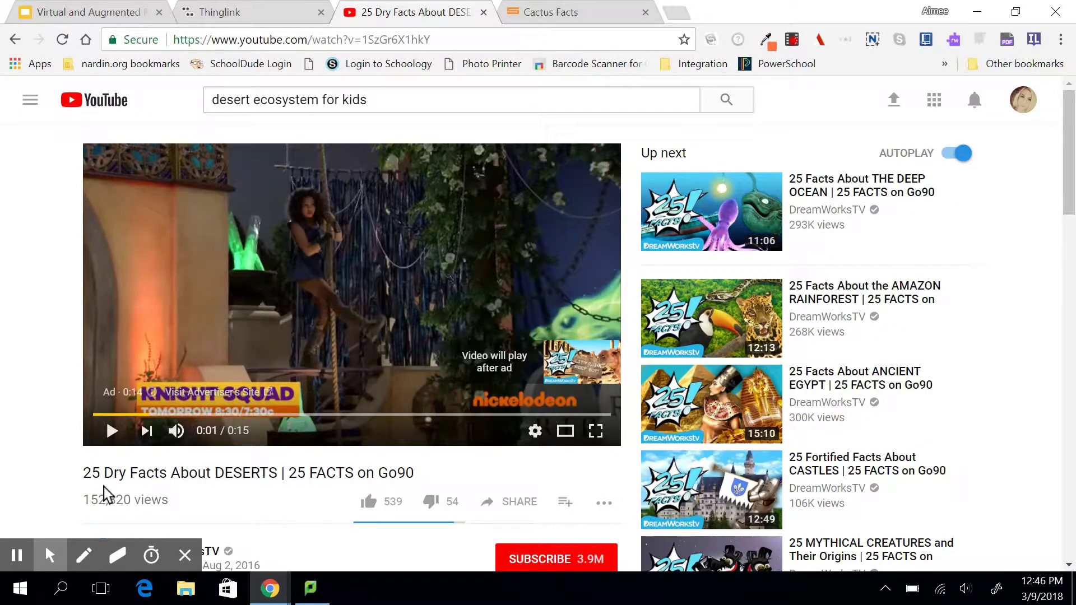
left_click(503, 497)
key("ctrl+c")
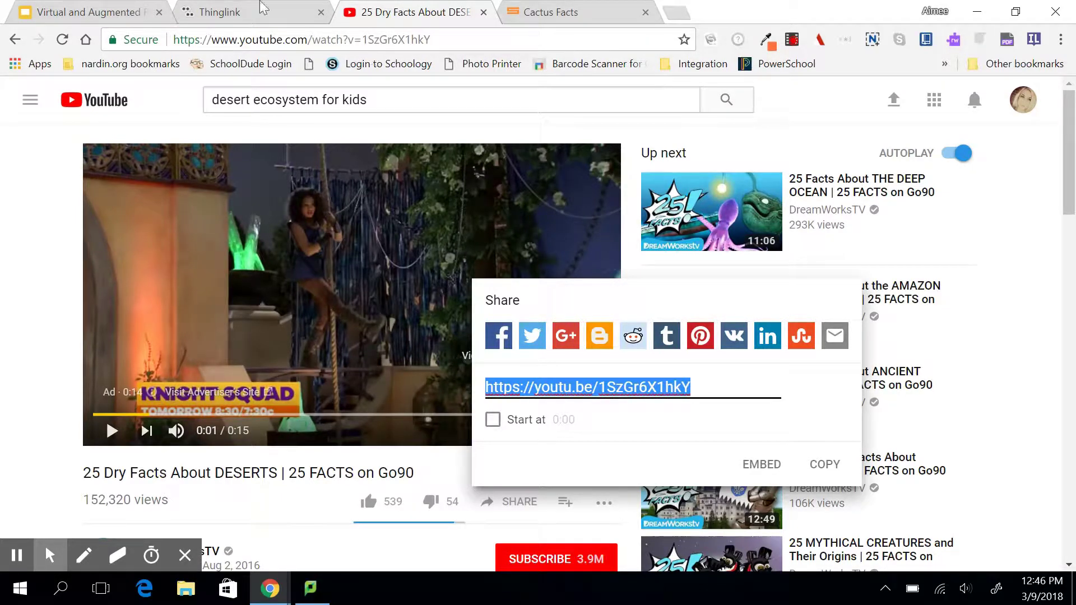
Back in ThingLink, add a tag on the shrubs beside the Joshua tree and paste the YouTube video link into it.
left_click(249, 7)
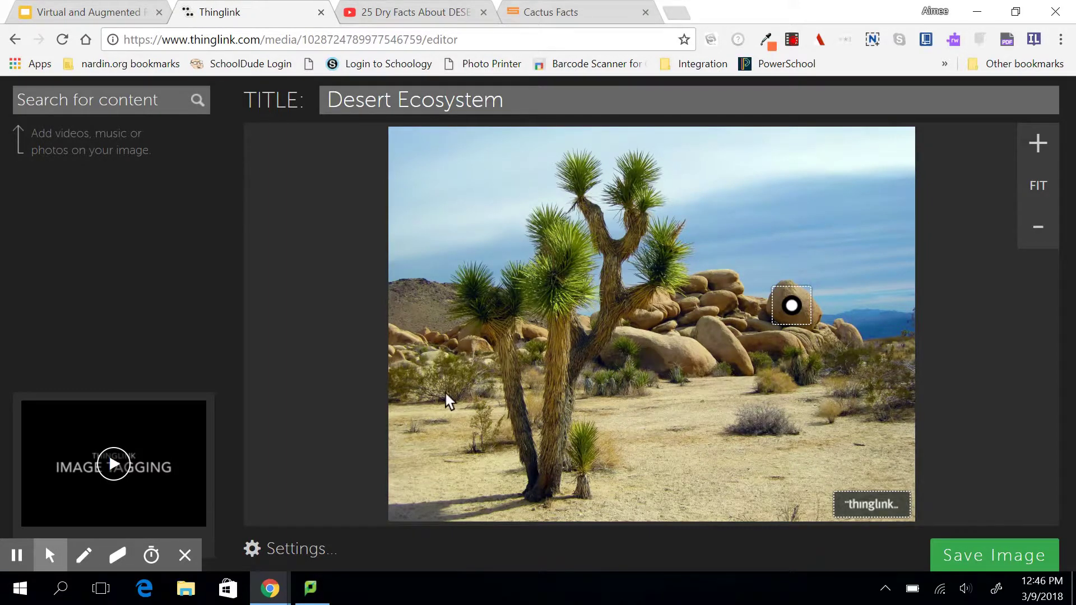
left_click(425, 381)
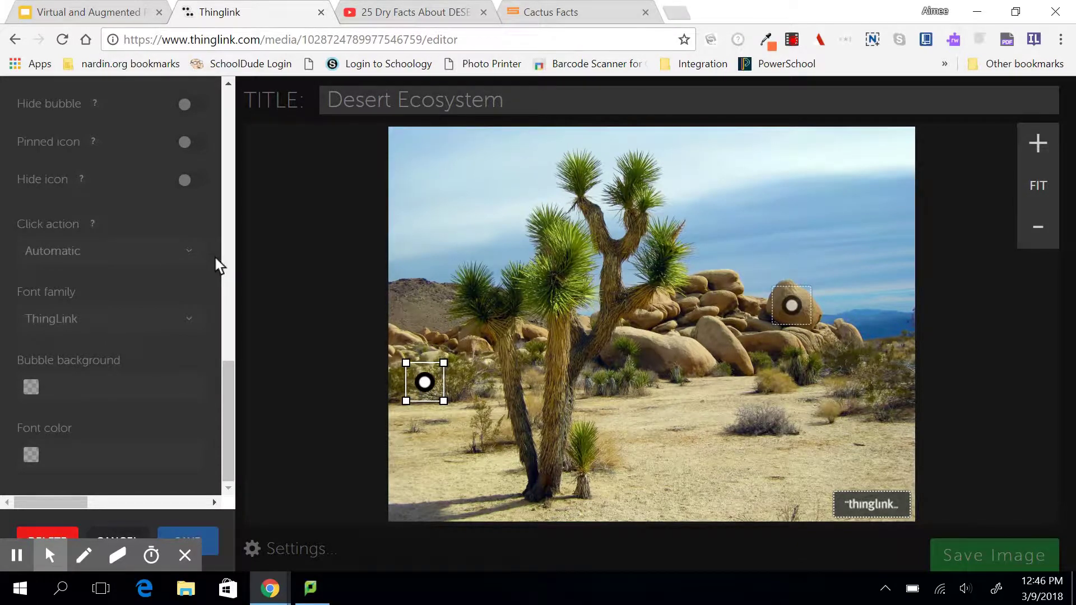
left_click(226, 400)
left_click_drag(225, 394, 236, 89)
left_click(92, 204)
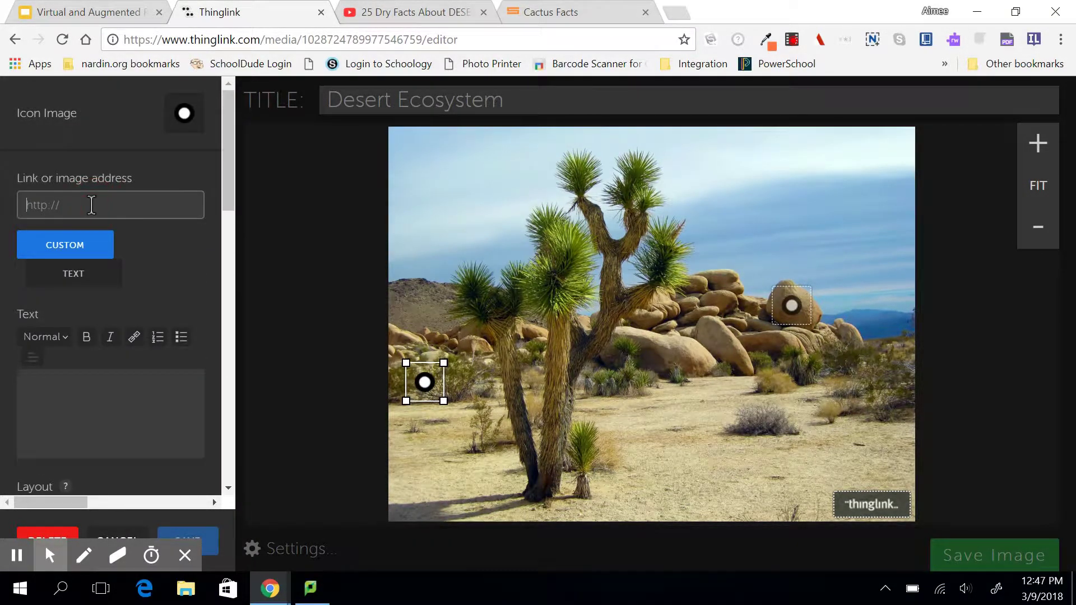
key("ctrl+v")
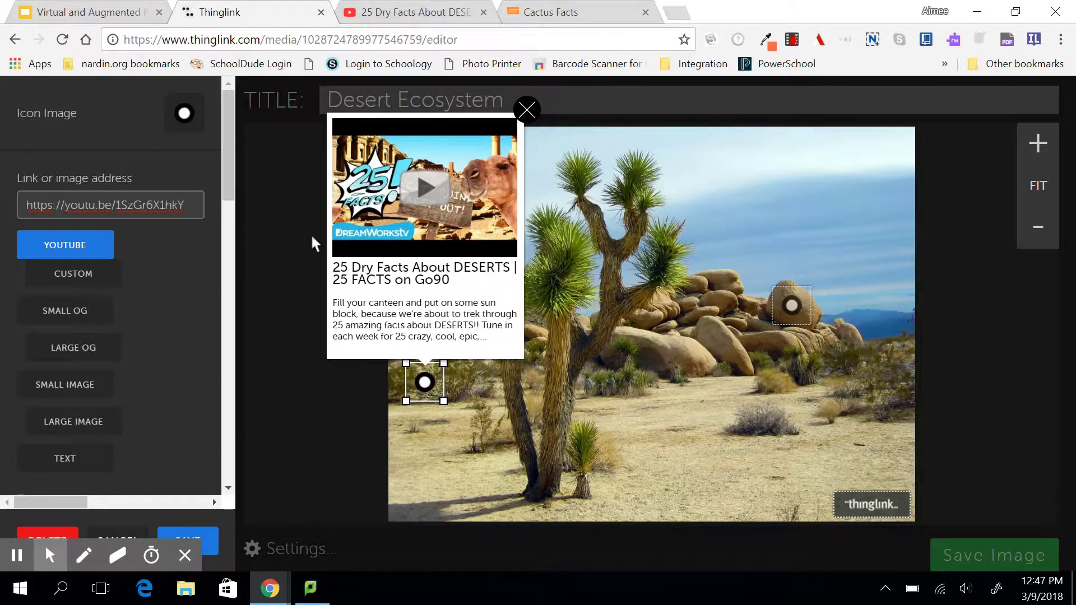
Look through the YouTube tag's text and display options, and save the tag.
left_click_drag(228, 143, 237, 253)
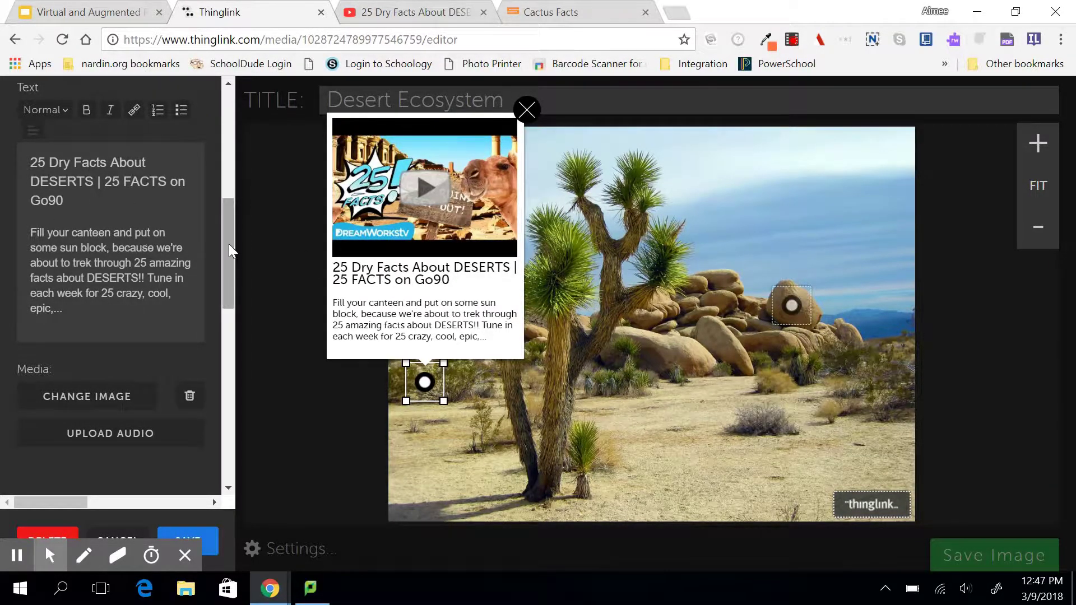
left_click_drag(229, 243, 227, 459)
left_click(212, 532)
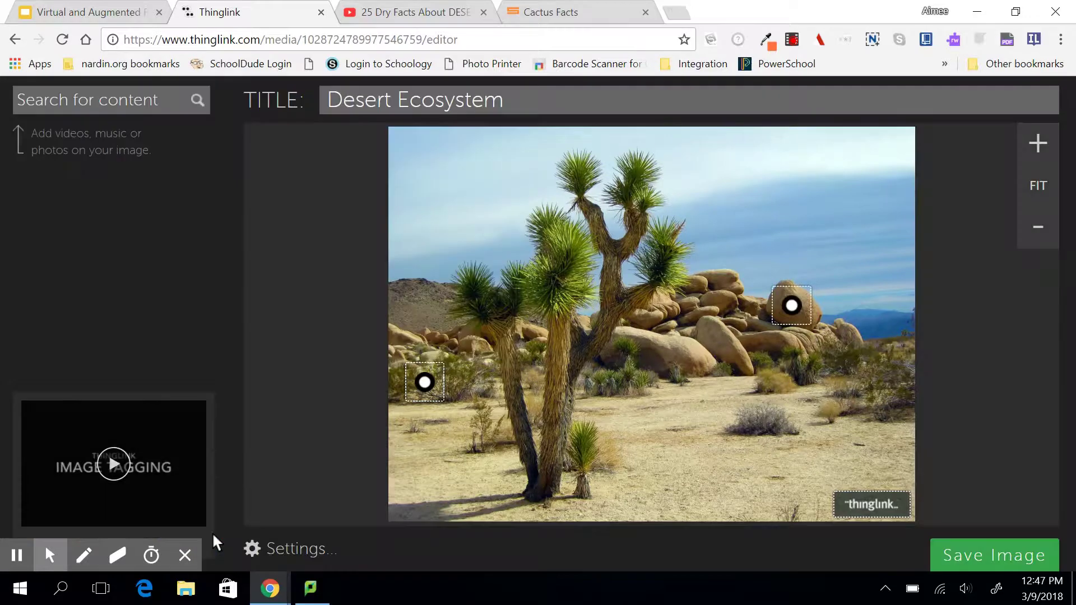
Switch to the Cactus Facts page on softschools.com and copy its web address.
left_click(535, 10)
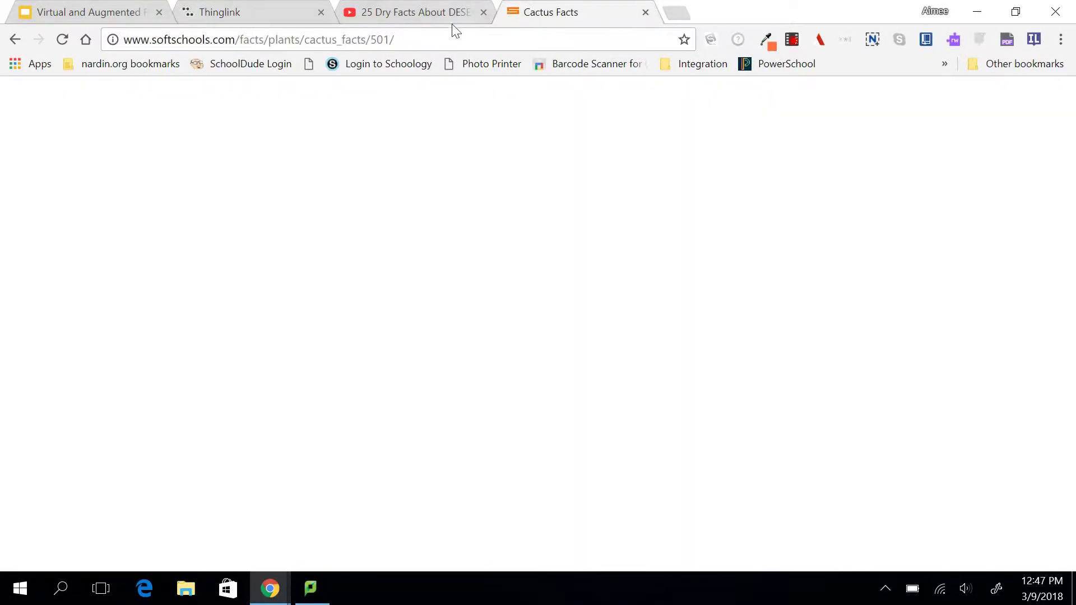
left_click(449, 39)
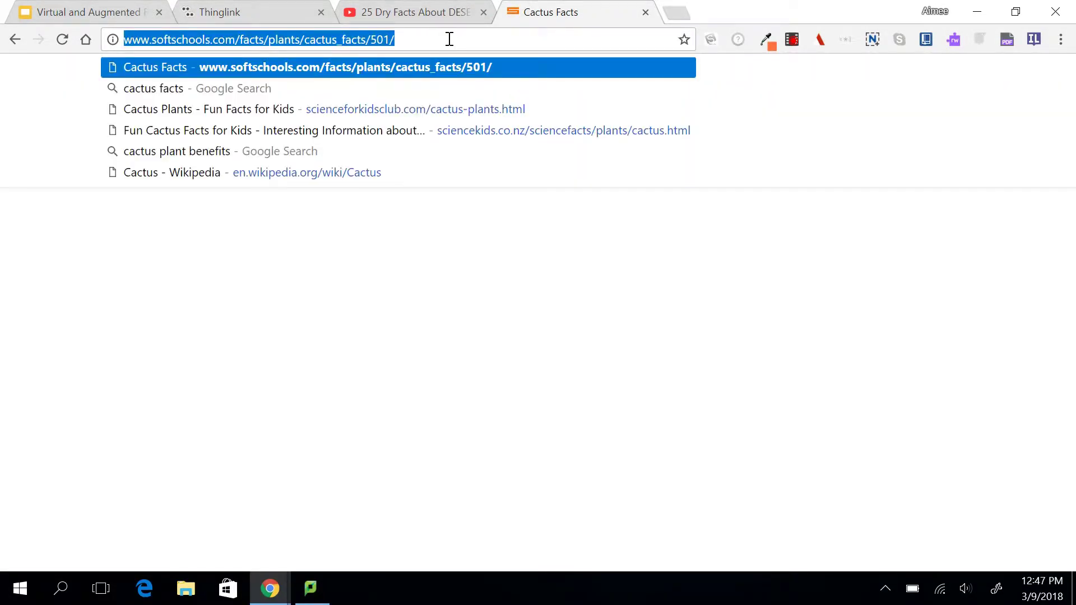
left_click(449, 38)
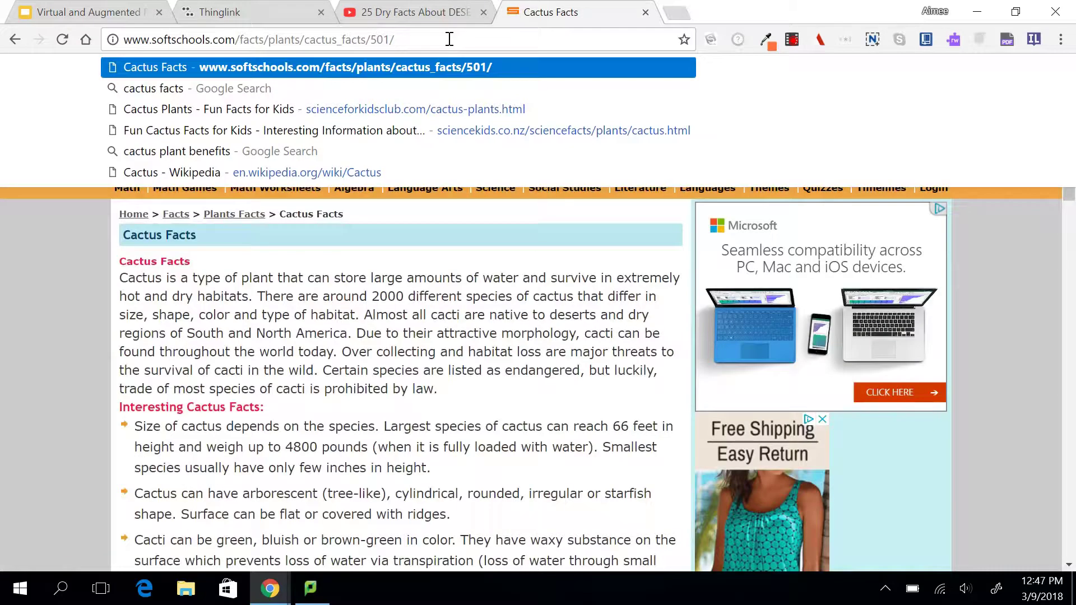
key("ctrl+a")
key("ctrl+c")
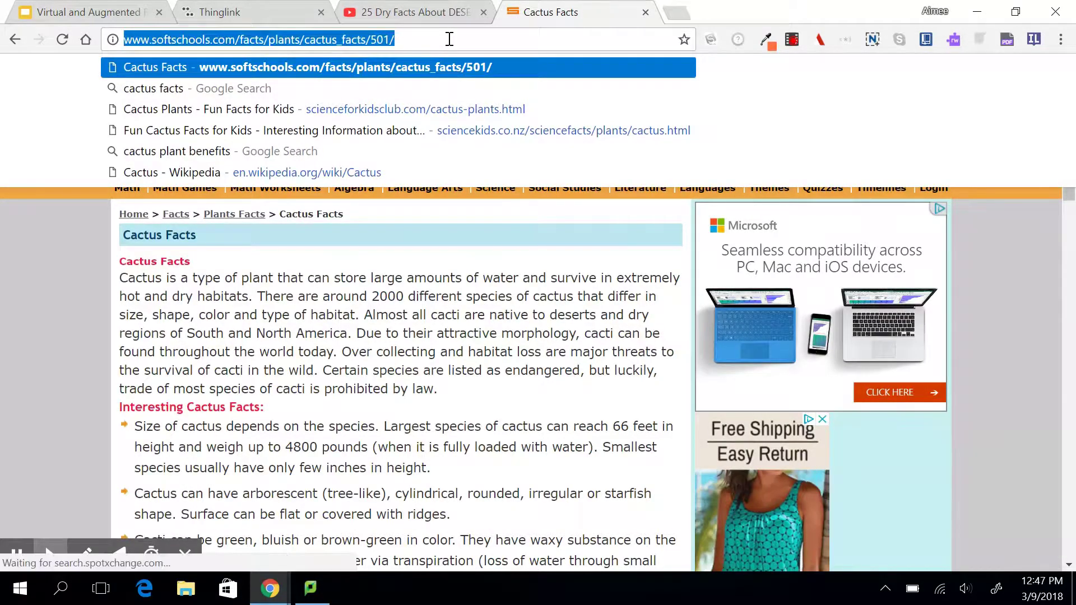
Back in ThingLink, add a tag on the small plant below the Joshua tree and paste the Cactus Facts address into it.
left_click(272, 6)
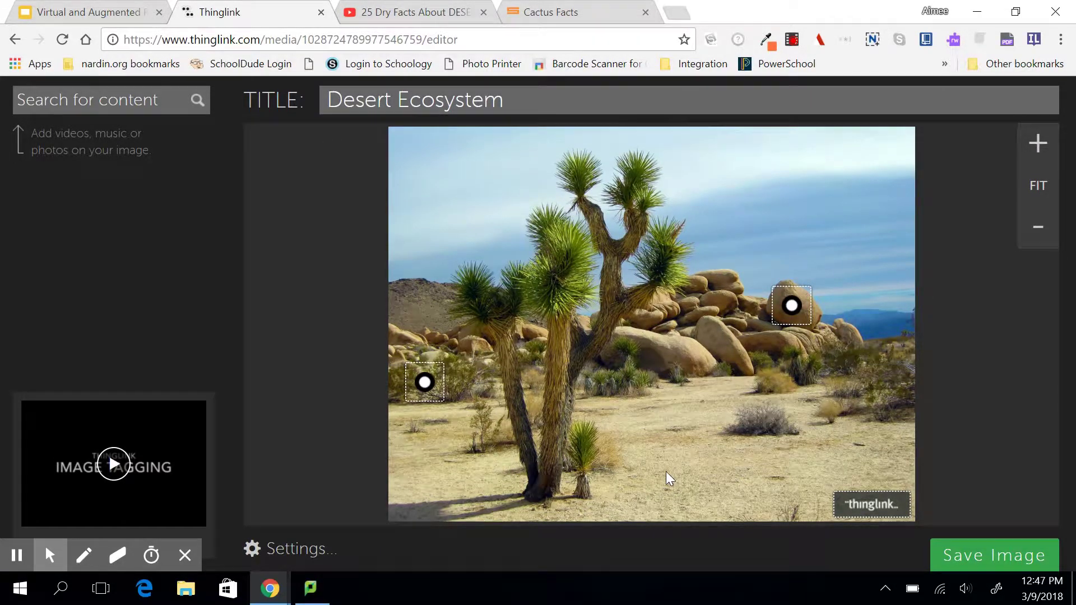
left_click(584, 448)
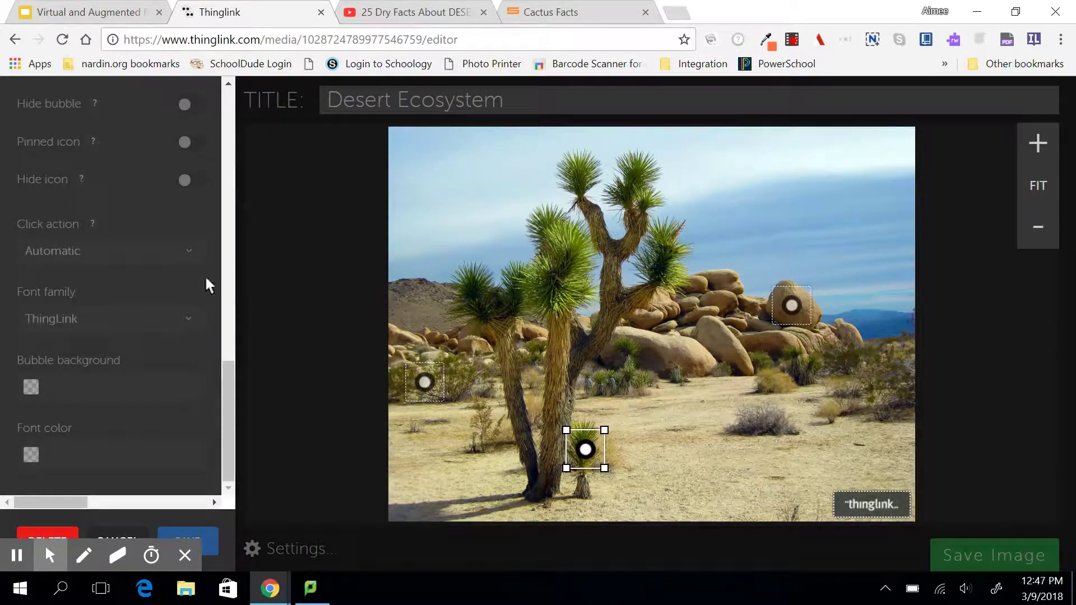
left_click_drag(228, 395, 229, 92)
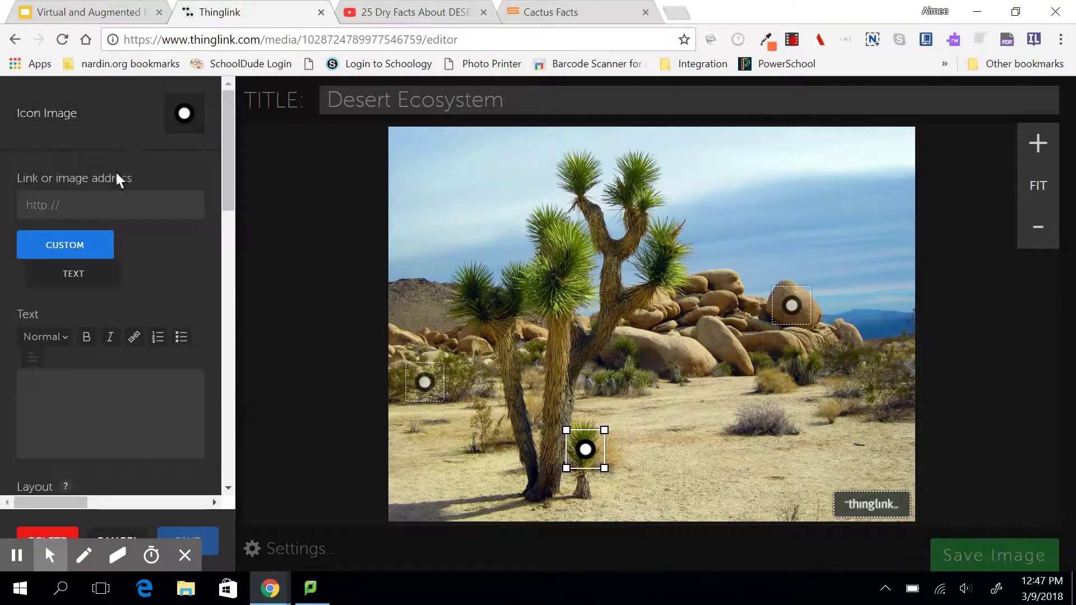
left_click(103, 204)
key("ctrl+v")
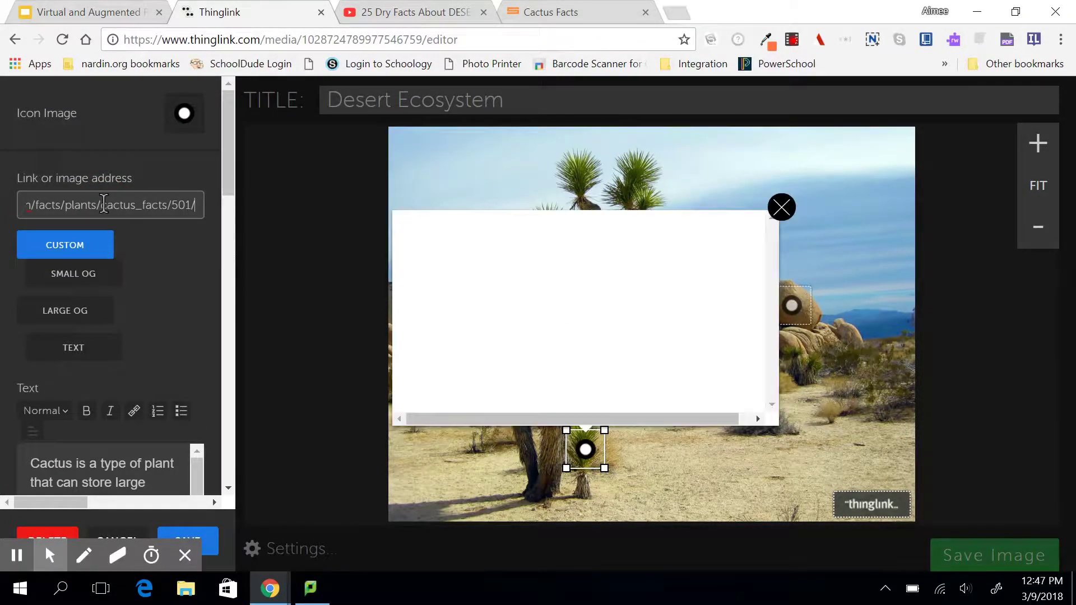
Change the cactus tag's icon to the yellow ring with a white centre from the free icons.
left_click(231, 157)
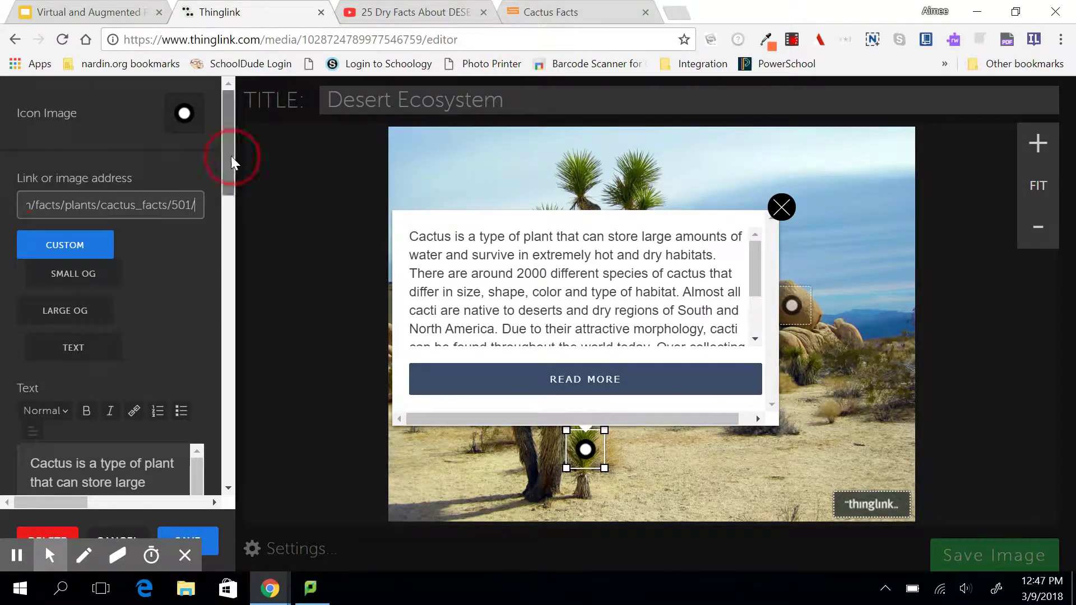
left_click(184, 115)
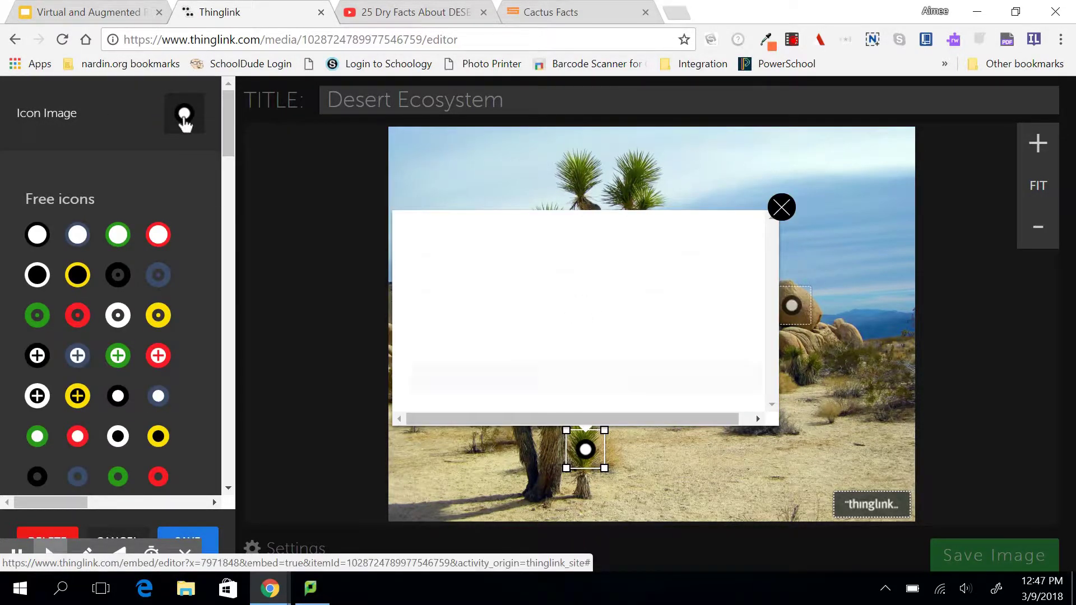
left_click_drag(227, 133, 240, 219)
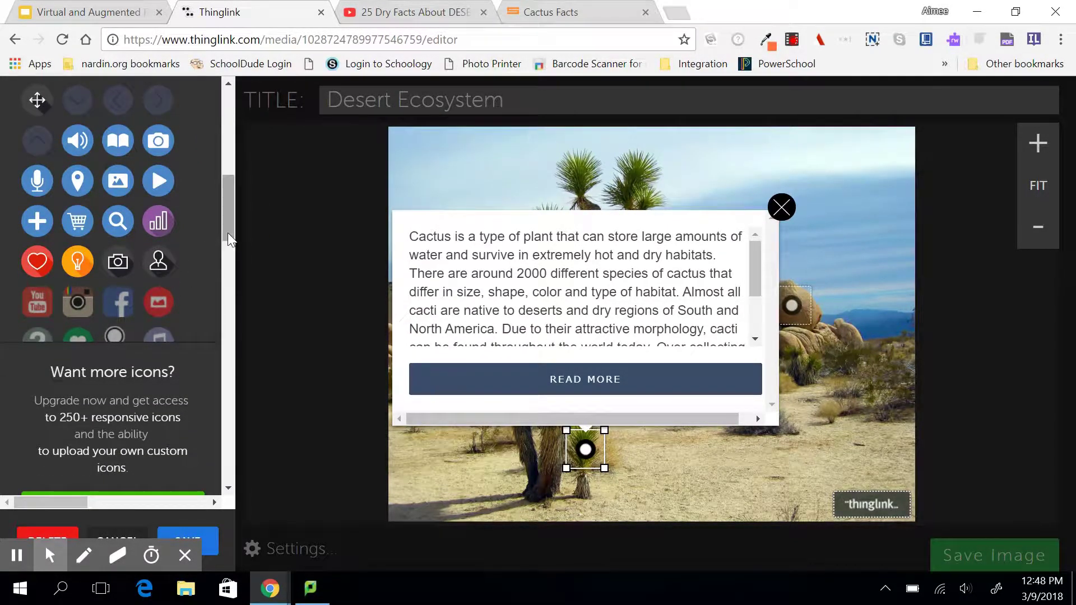
left_click_drag(228, 234, 228, 212)
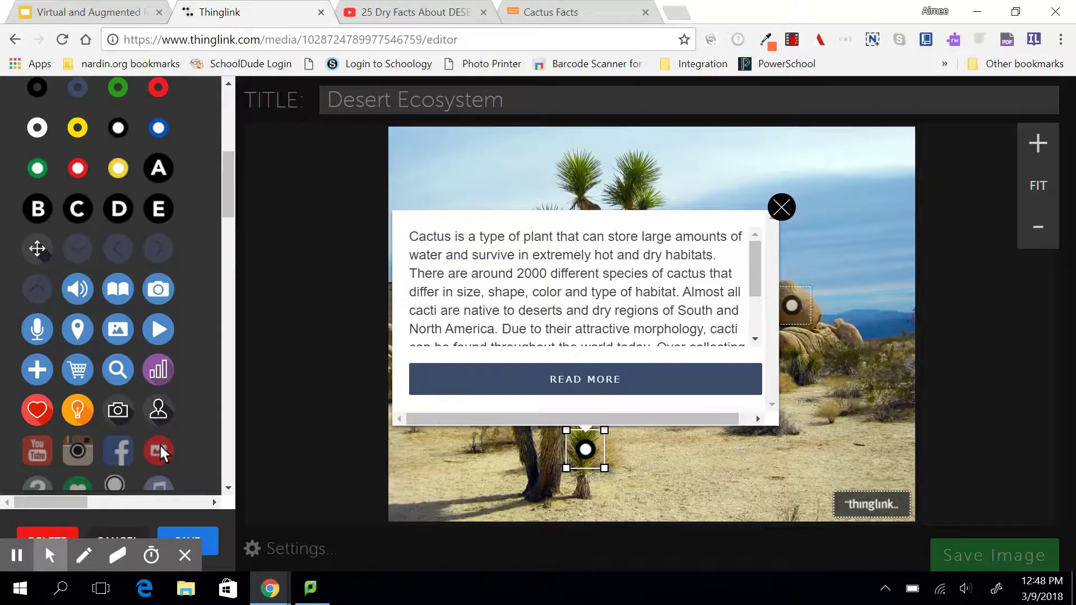
left_click(120, 167)
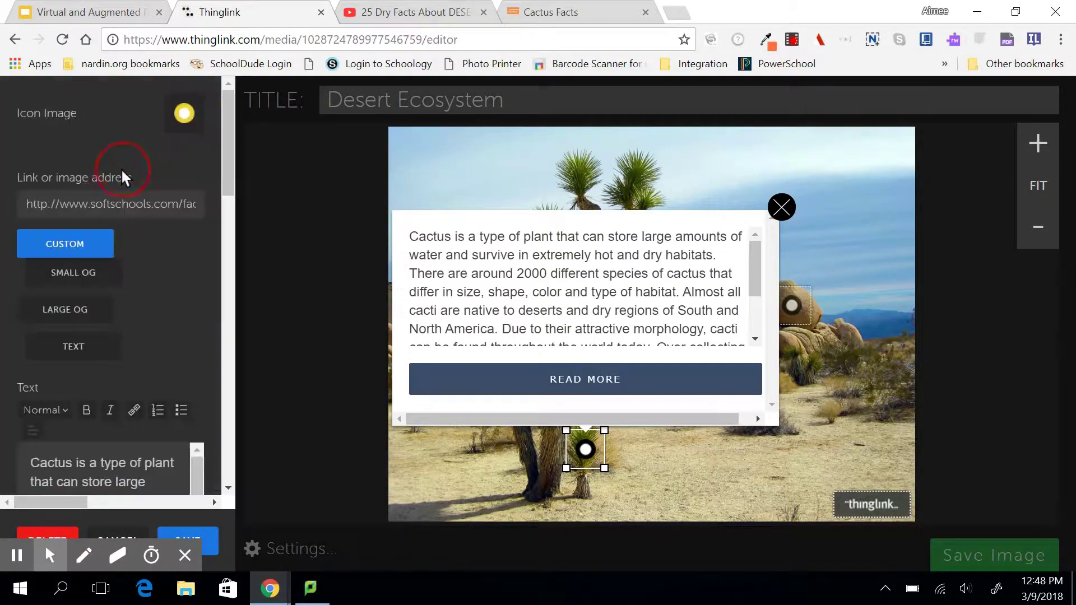
Close the cactus tag's preview, save the tag, and save the Desert Ecosystem image.
left_click_drag(224, 160, 224, 167)
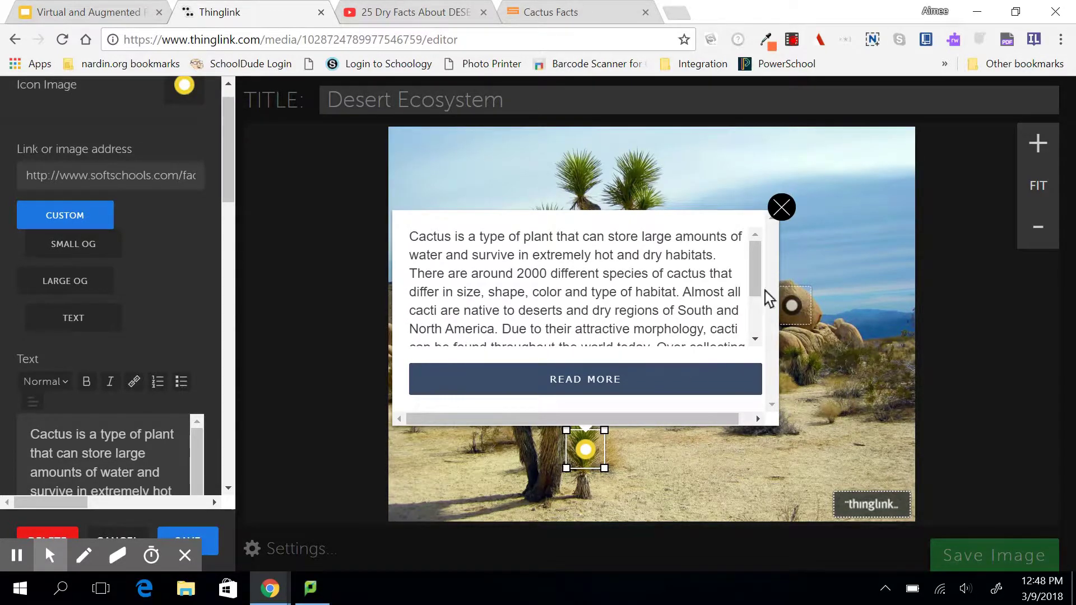
left_click(780, 207)
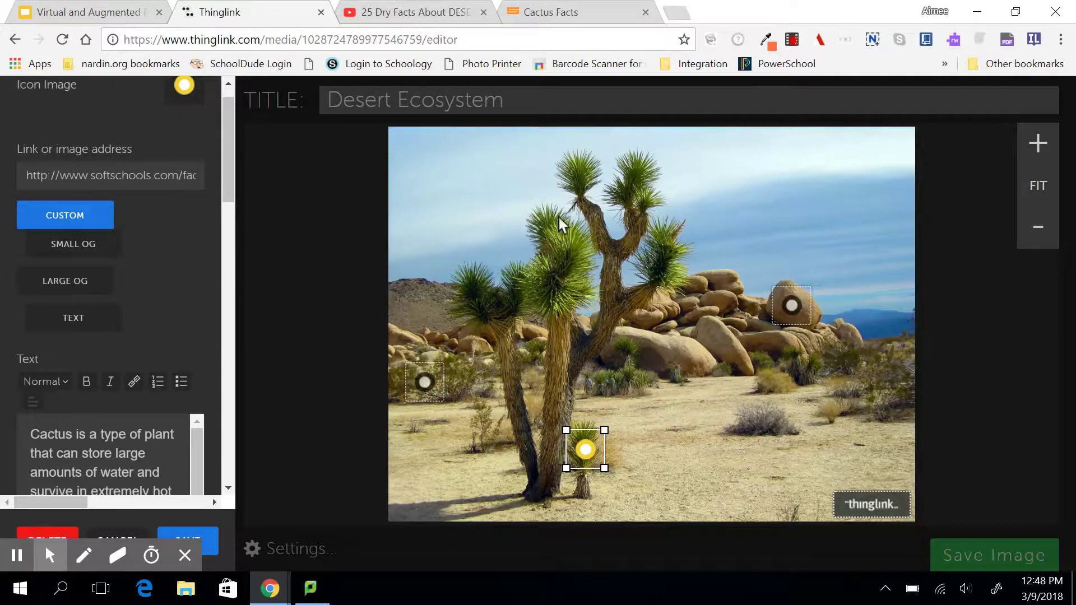
left_click_drag(234, 146, 220, 399)
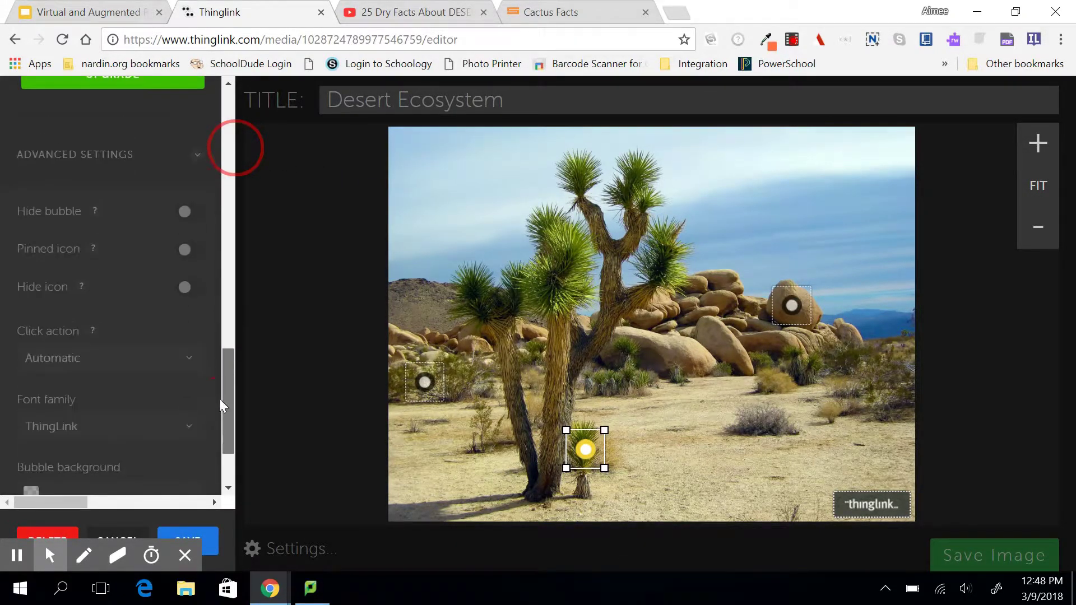
left_click(211, 538)
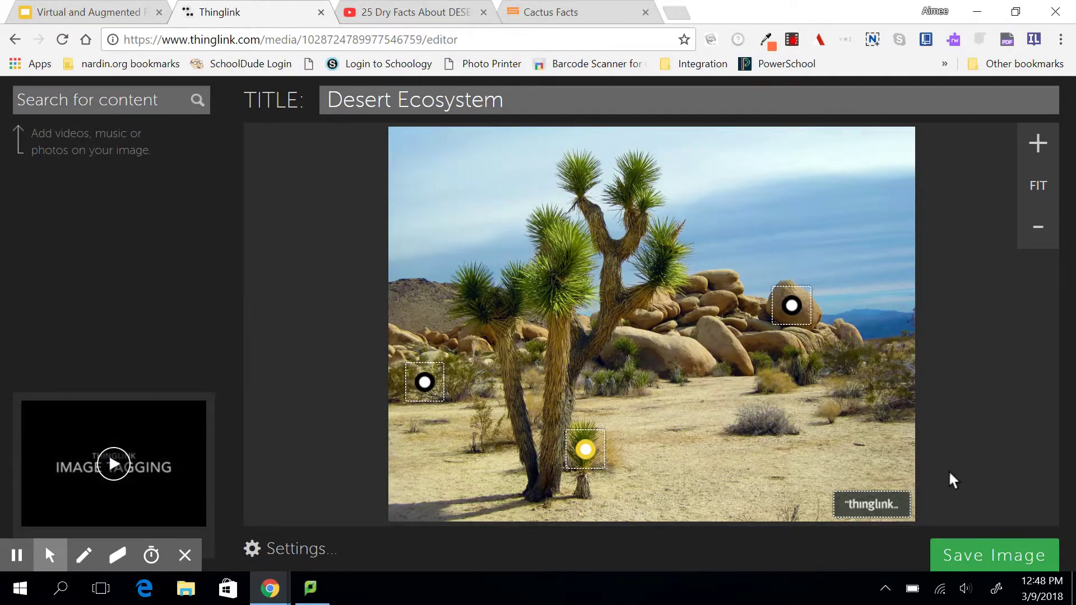
left_click(959, 563)
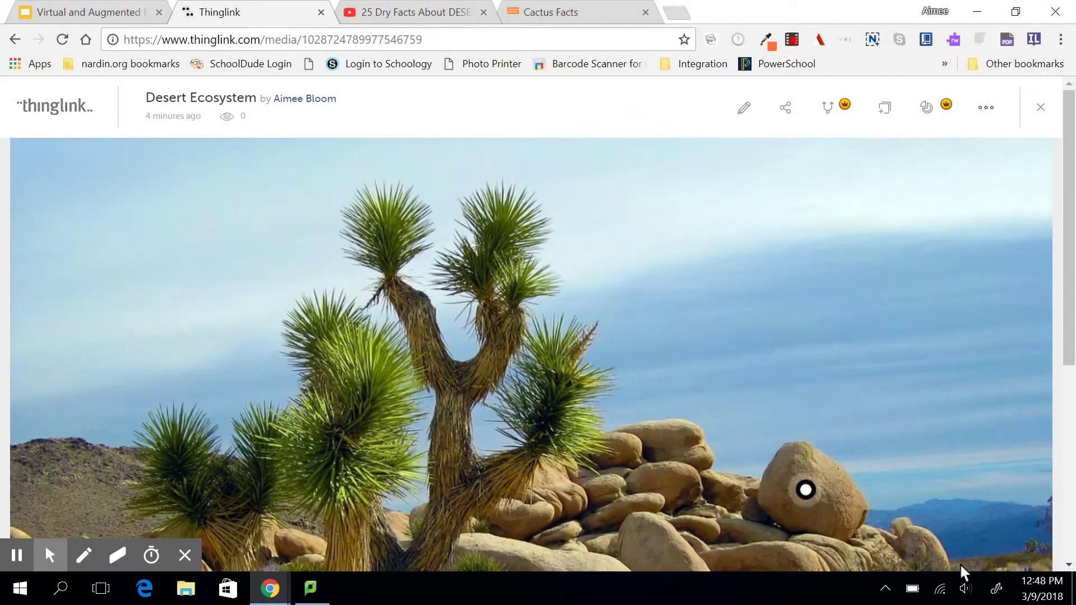